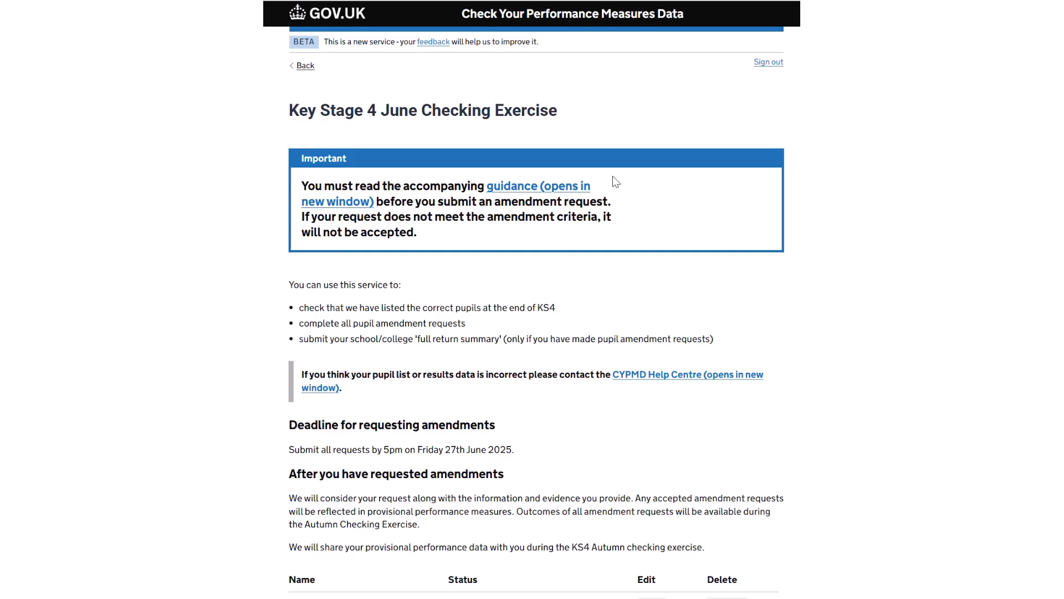
Raise a new amendment request from the KS4 June Checking Exercise page.
scroll(614, 181, "down", 4)
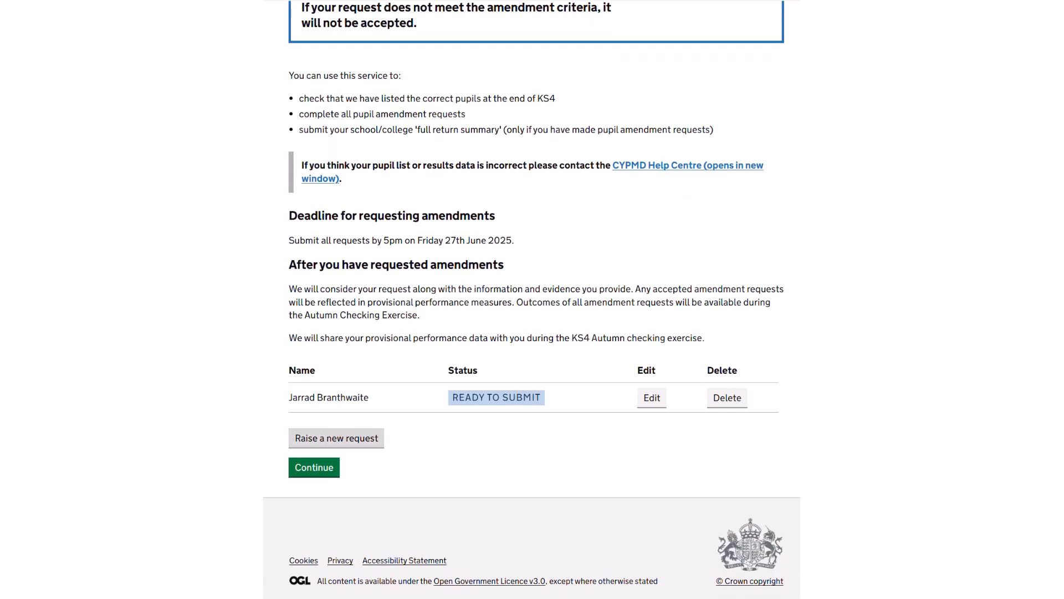
left_click(336, 438)
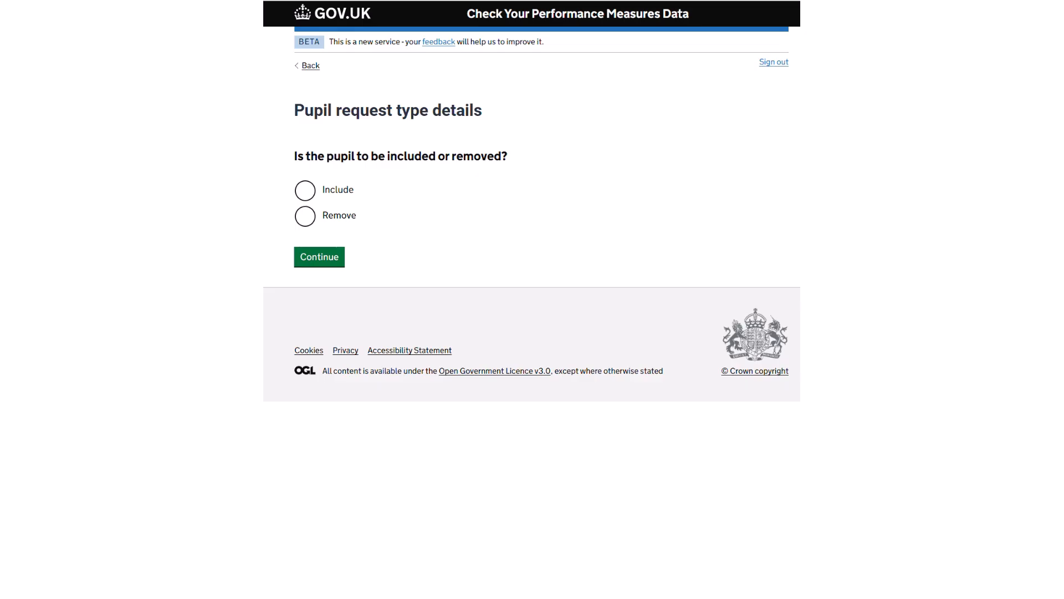
Choose Remove as the pupil request type and continue.
left_click(305, 216)
left_click(319, 257)
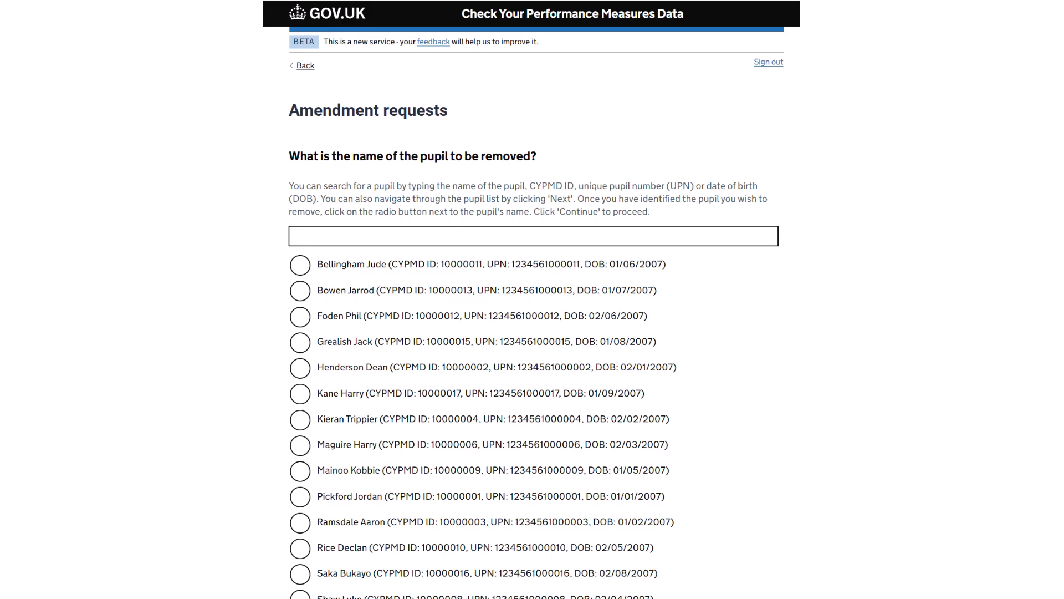
Select the first pupil in the list for removal and continue.
left_click(300, 265)
scroll(532, 299, "down", 5)
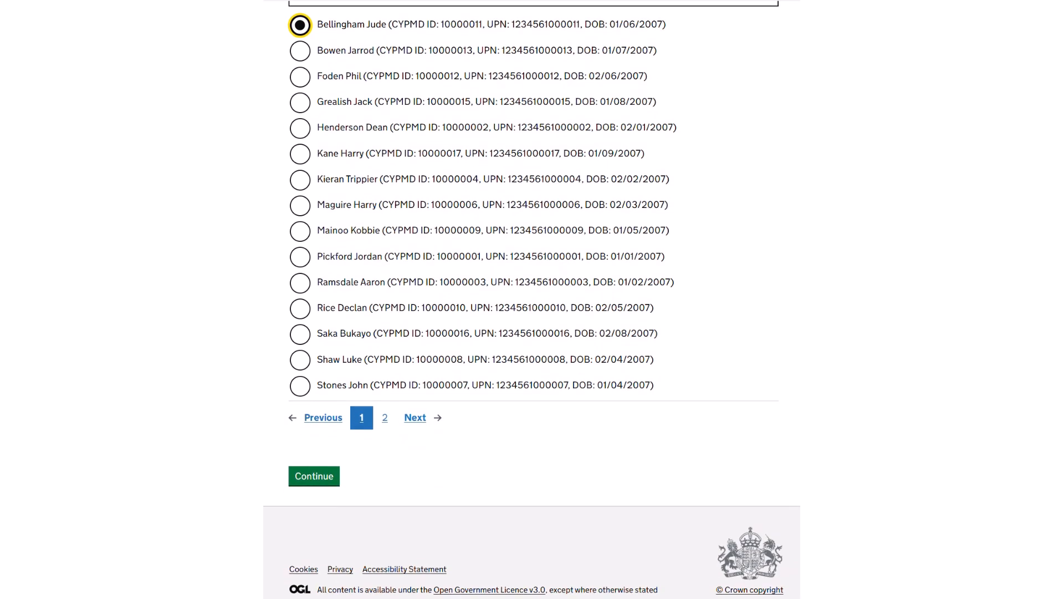
left_click(313, 476)
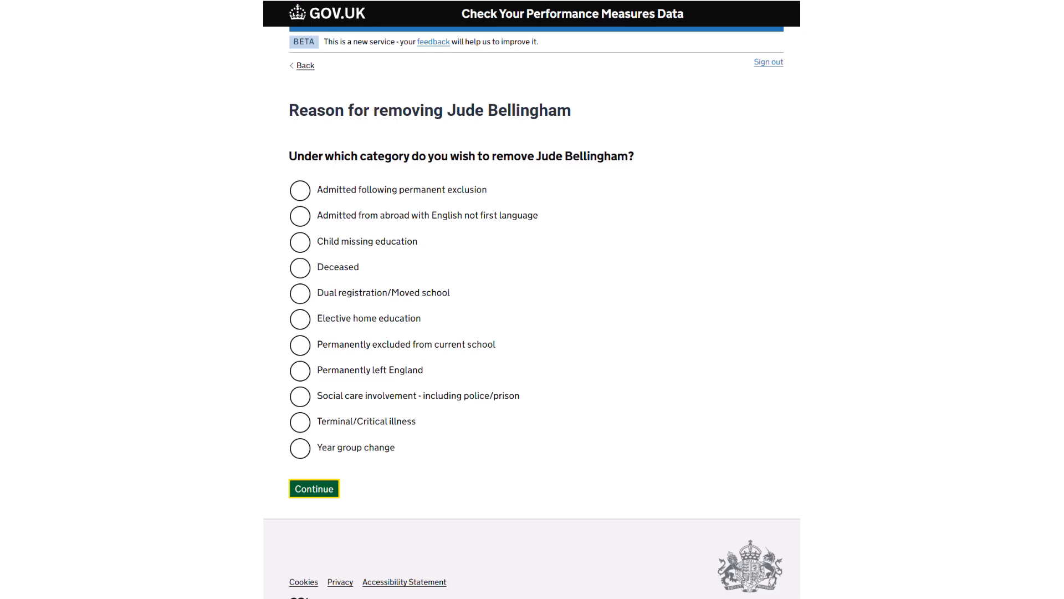
Pick 'Admitted from abroad with English not first language' as the removal reason.
left_click(300, 216)
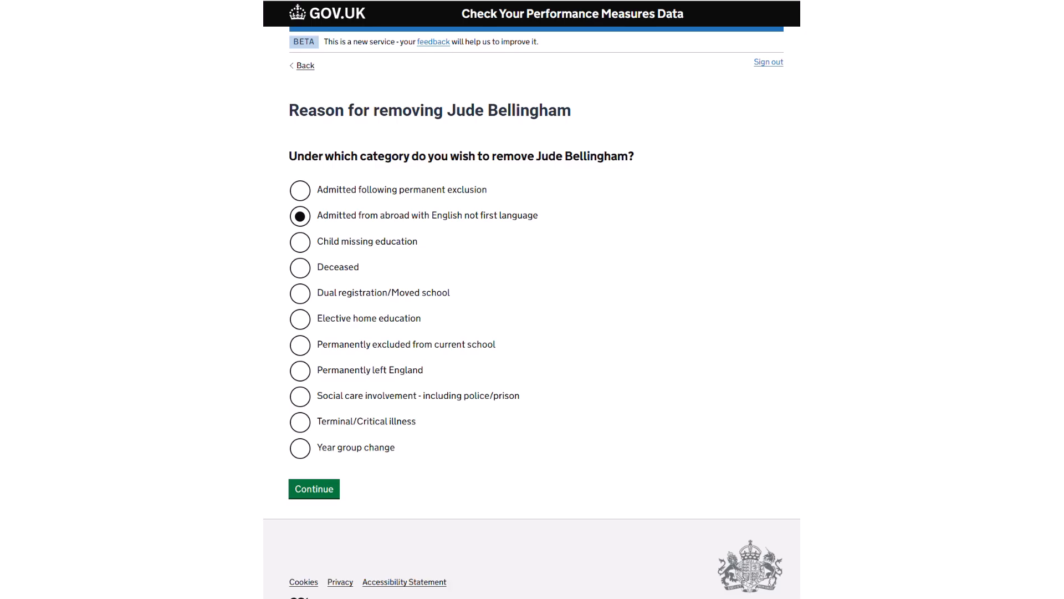
left_click(314, 489)
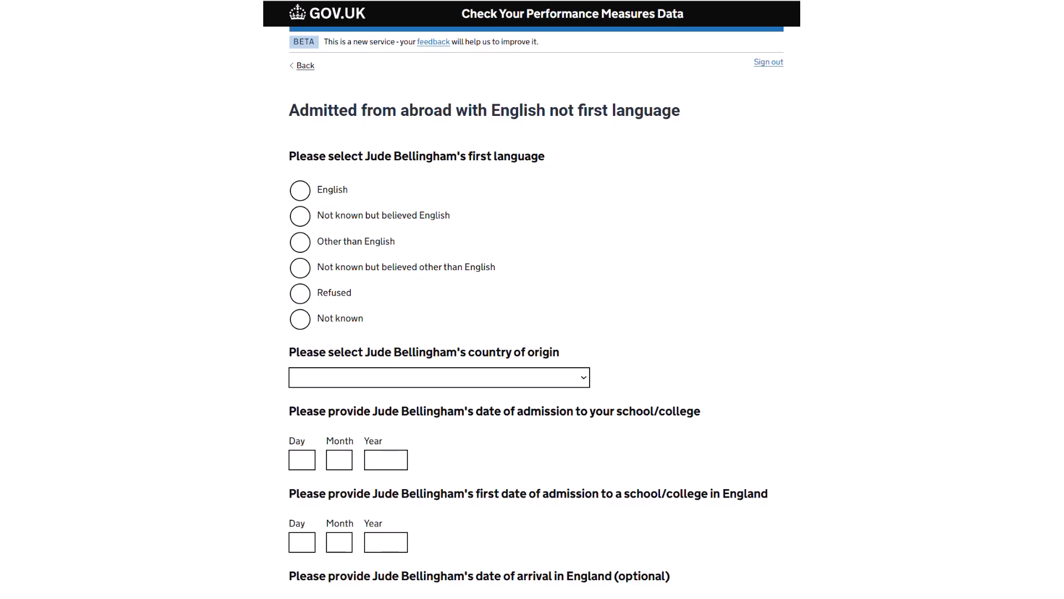
Set first language to Other than English and country of origin to Spain.
left_click(300, 242)
left_click(439, 378)
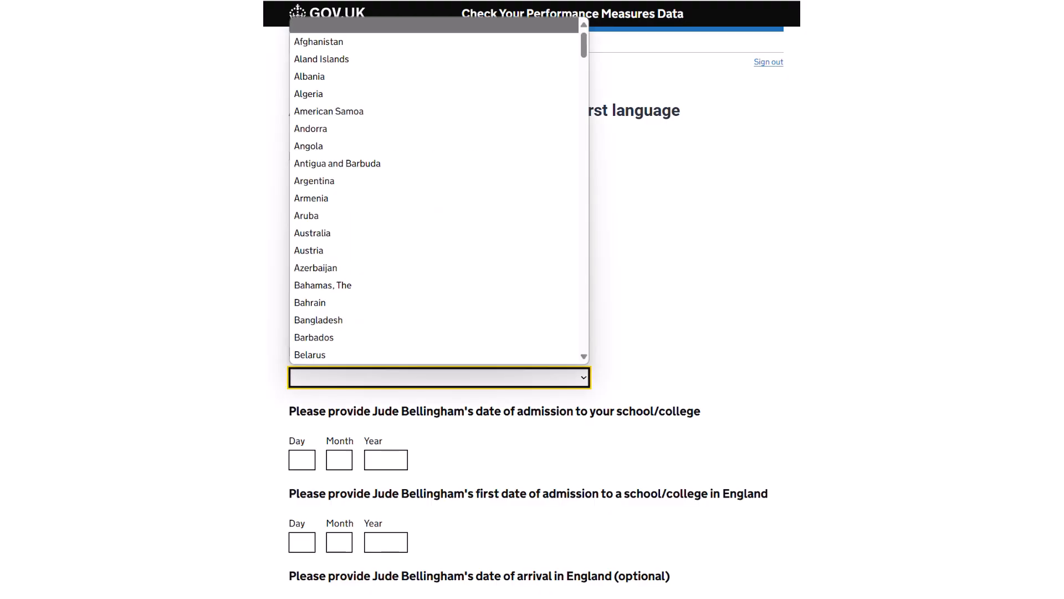
type("spain")
key("Return")
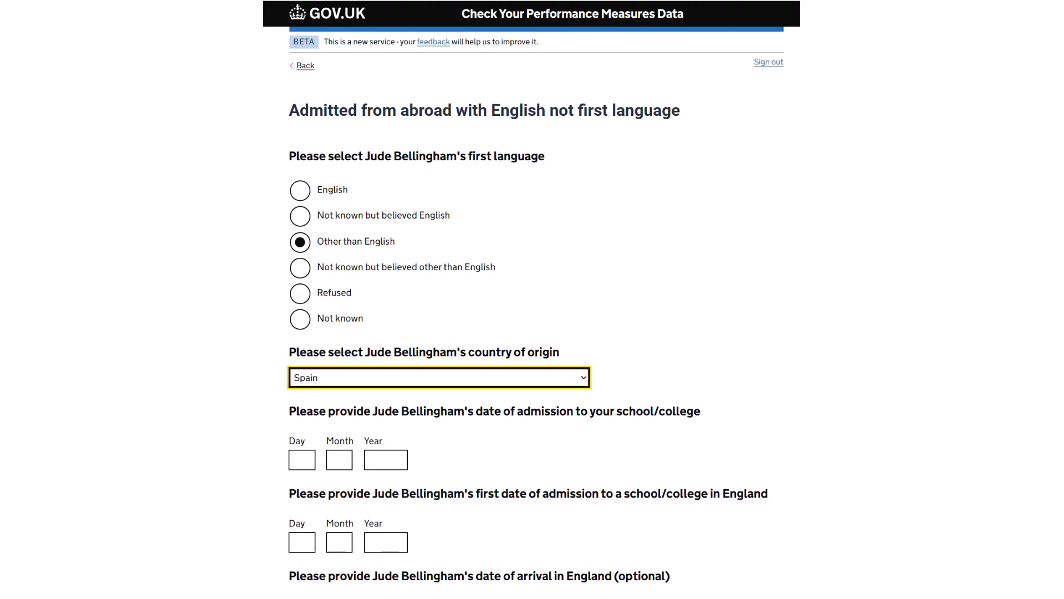
left_click(302, 460)
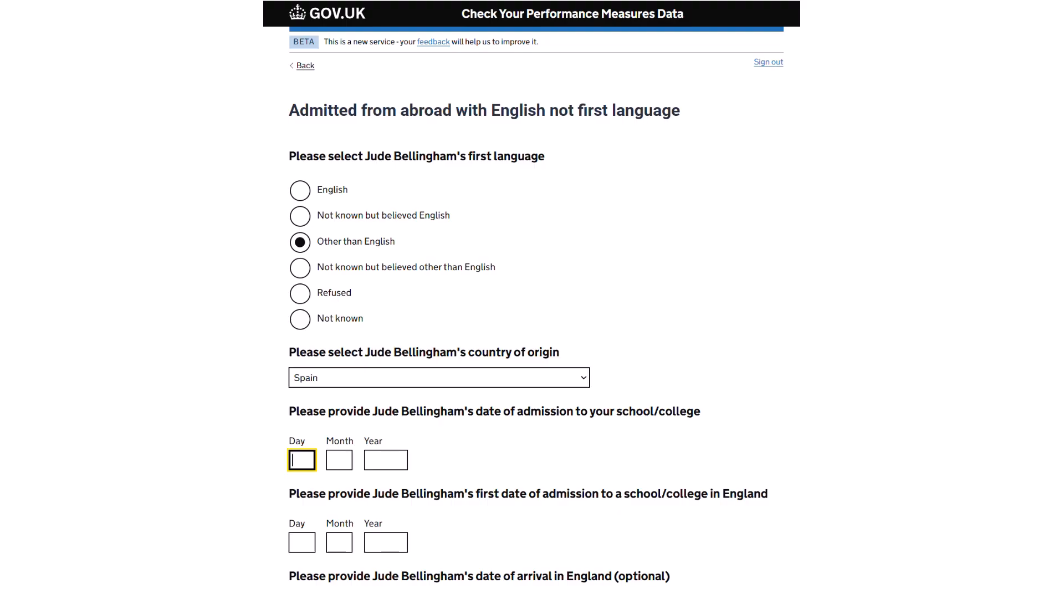
Enter school admission date 10/09/2024 and first England admission date 10/09/2023.
type("10")
key("Tab")
type("09")
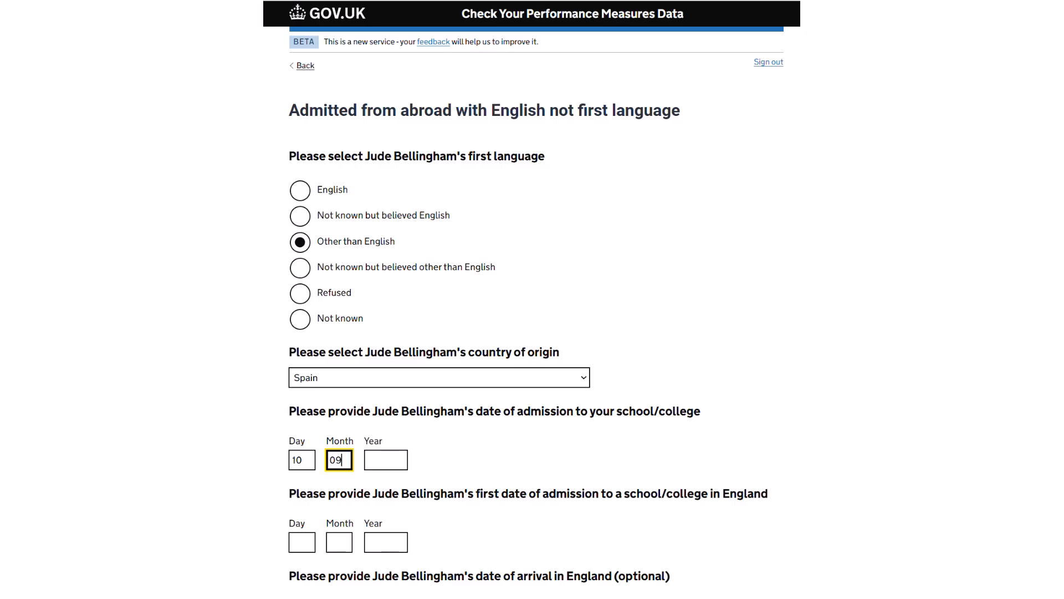
key("Tab")
type("2024")
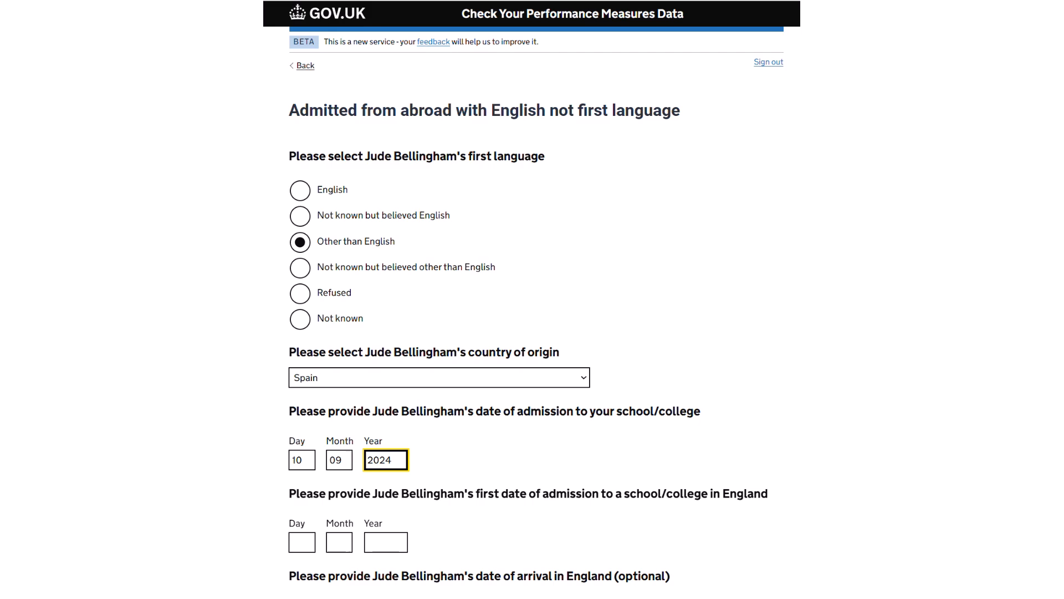
key("Tab")
type("10")
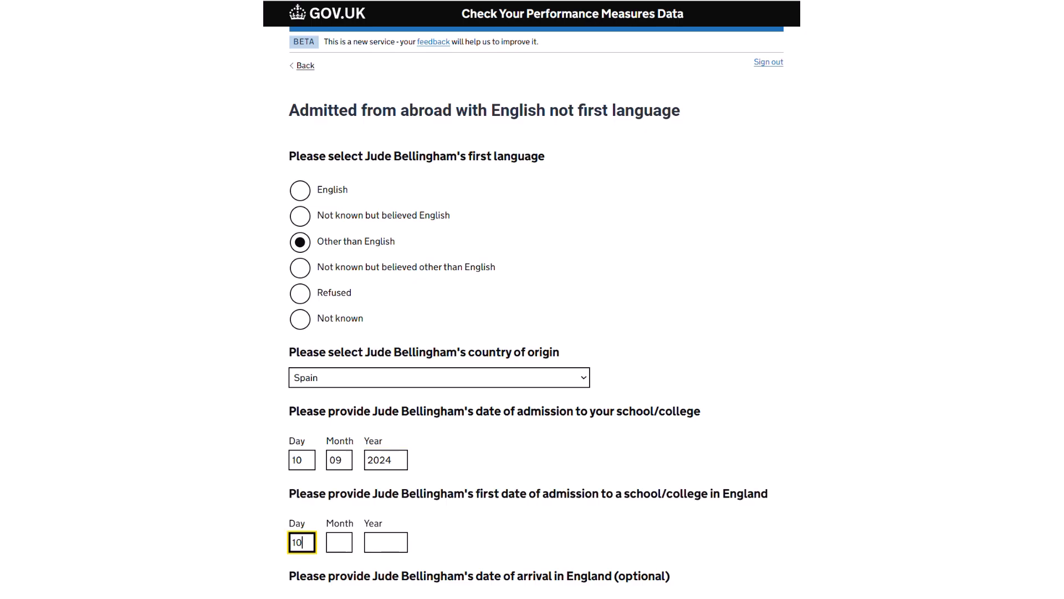
key("Tab")
type("09")
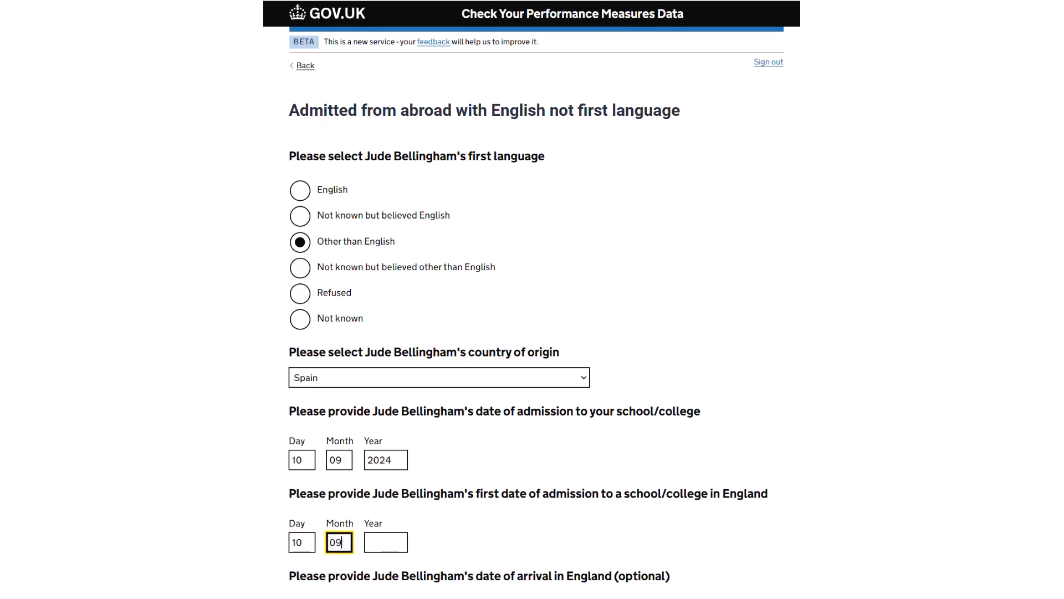
key("Tab")
type("2023")
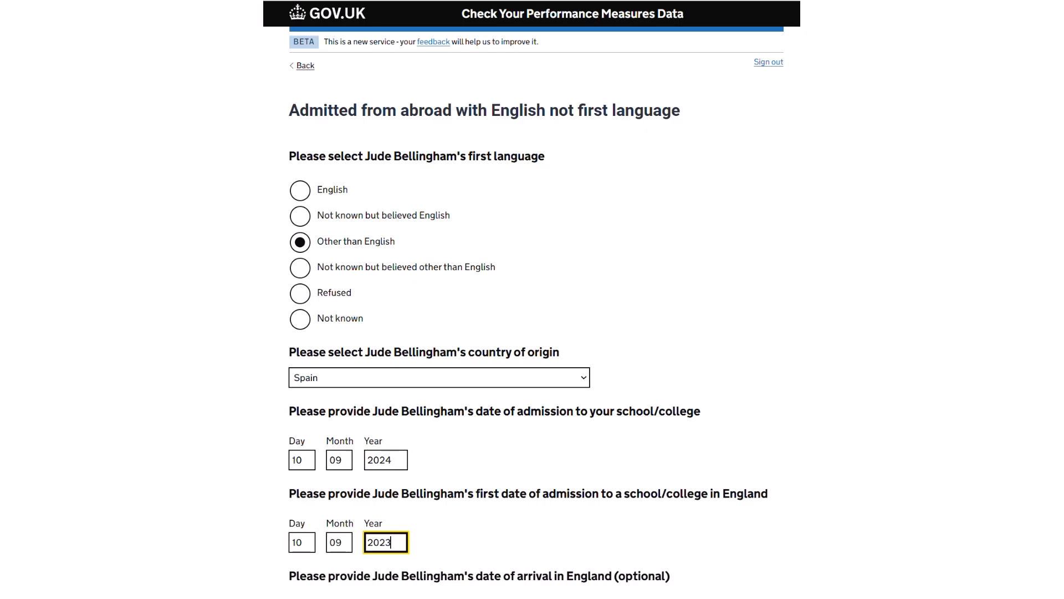
Enter arrival date 31/07/2023 and submit the removal reason details.
scroll(532, 300, "down", 3)
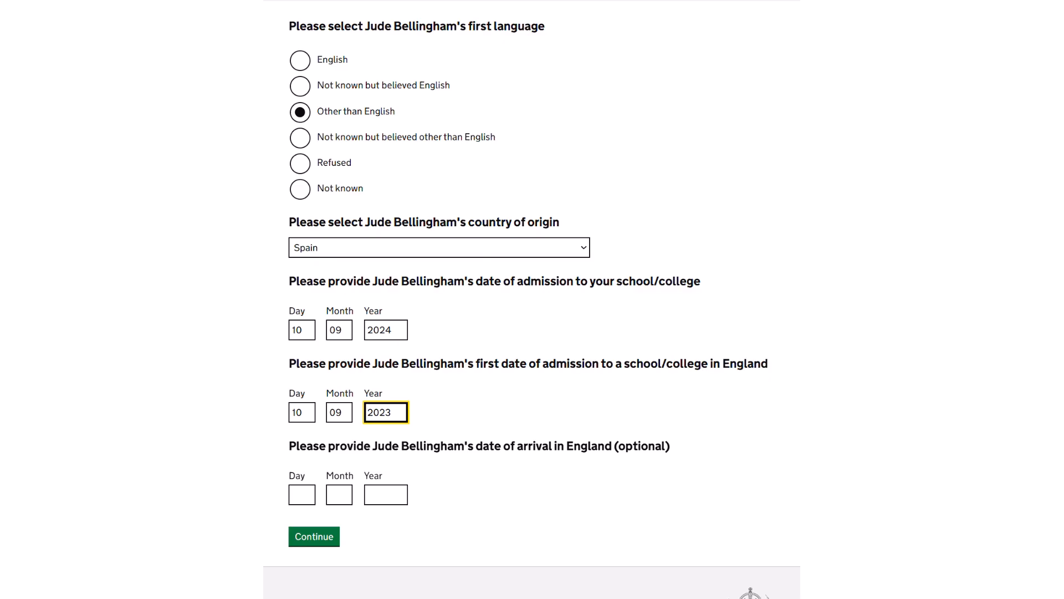
key("Tab")
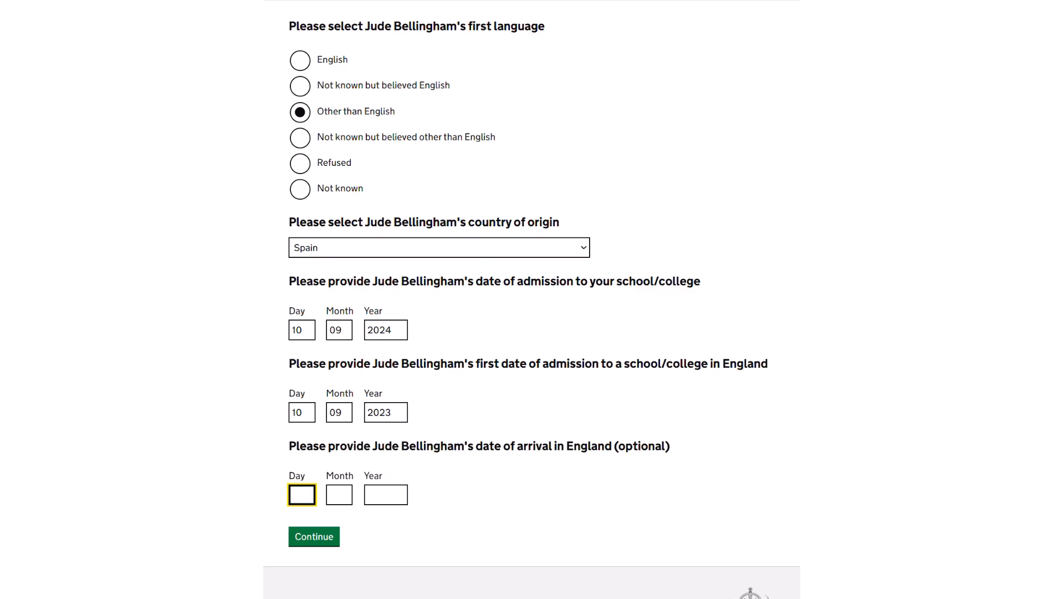
type("31")
key("Tab")
type("07")
key("Tab")
type("2023")
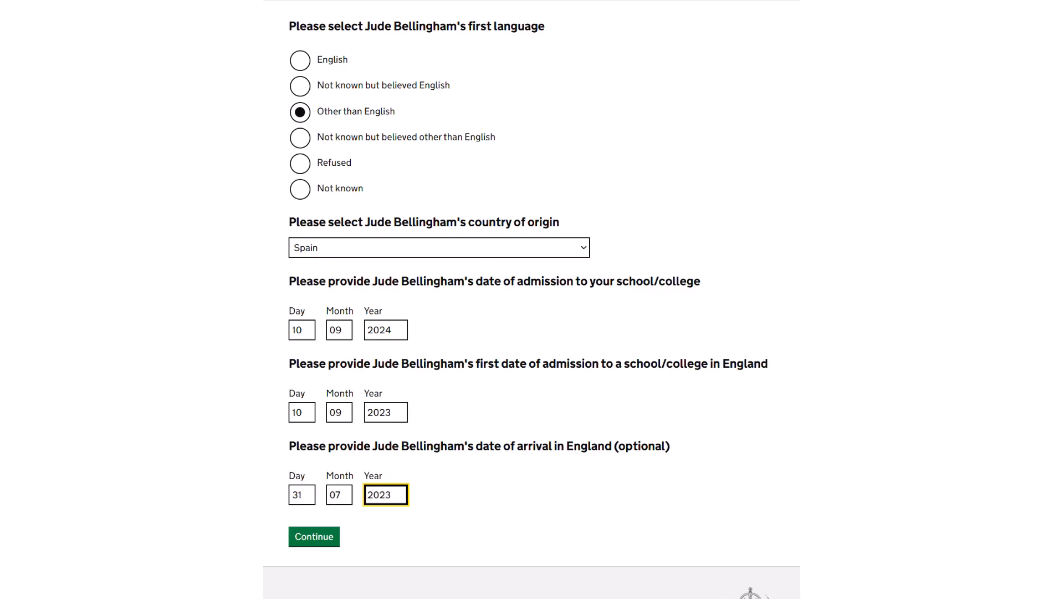
key("Tab")
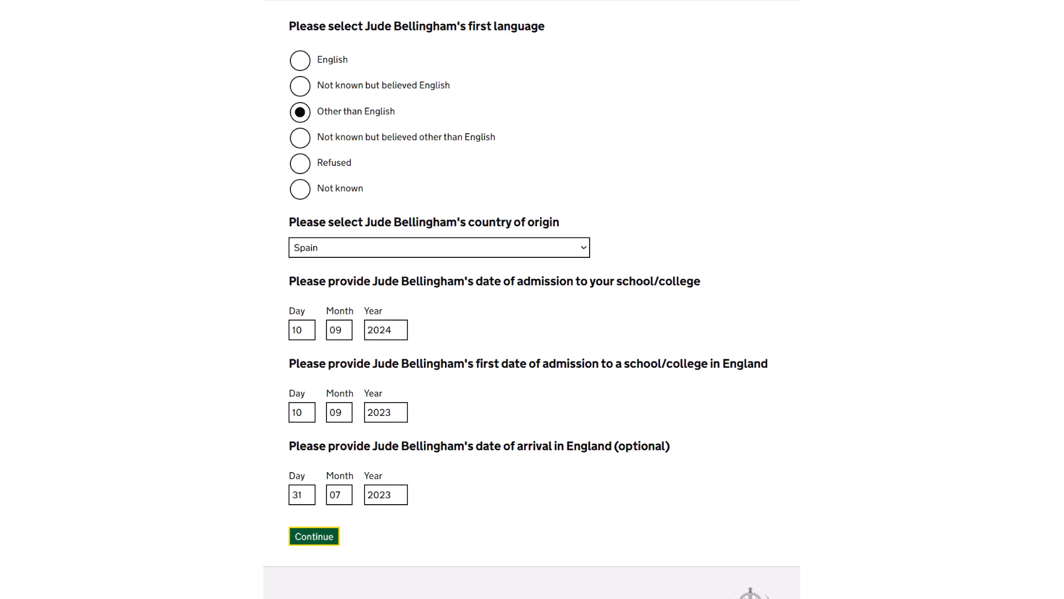
key("Return")
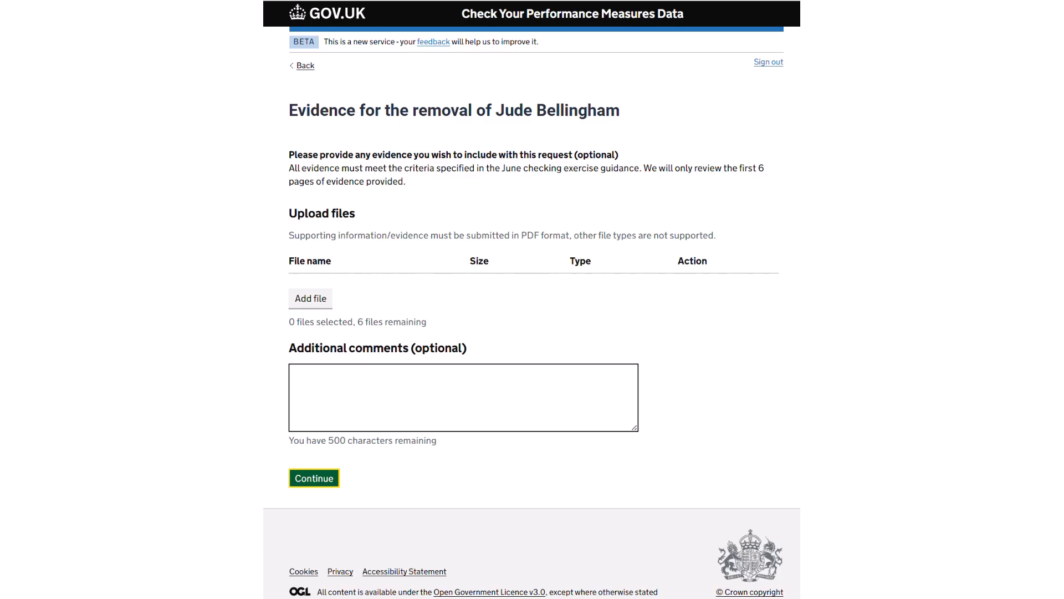
Upload CYPMD Evidence.pdf as removal evidence and continue to the request summary.
left_click(311, 298)
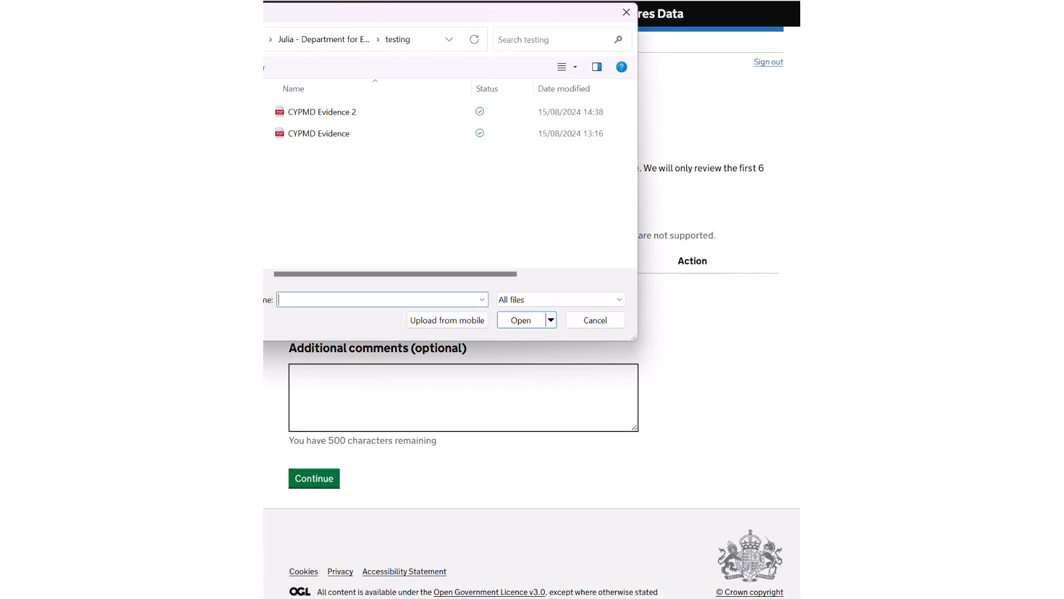
left_click(319, 133)
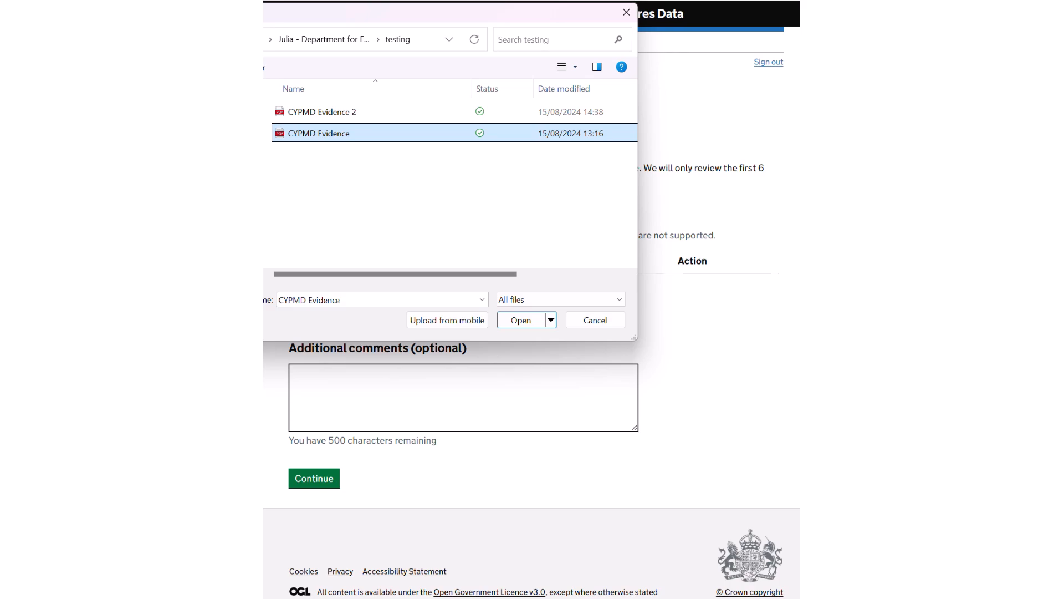
left_click(521, 321)
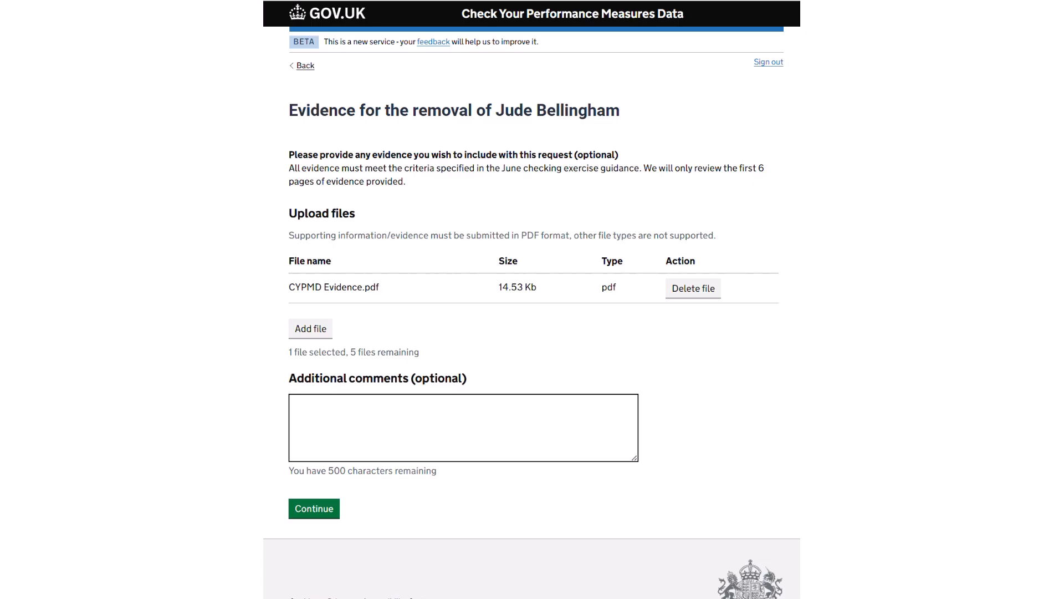
left_click(313, 509)
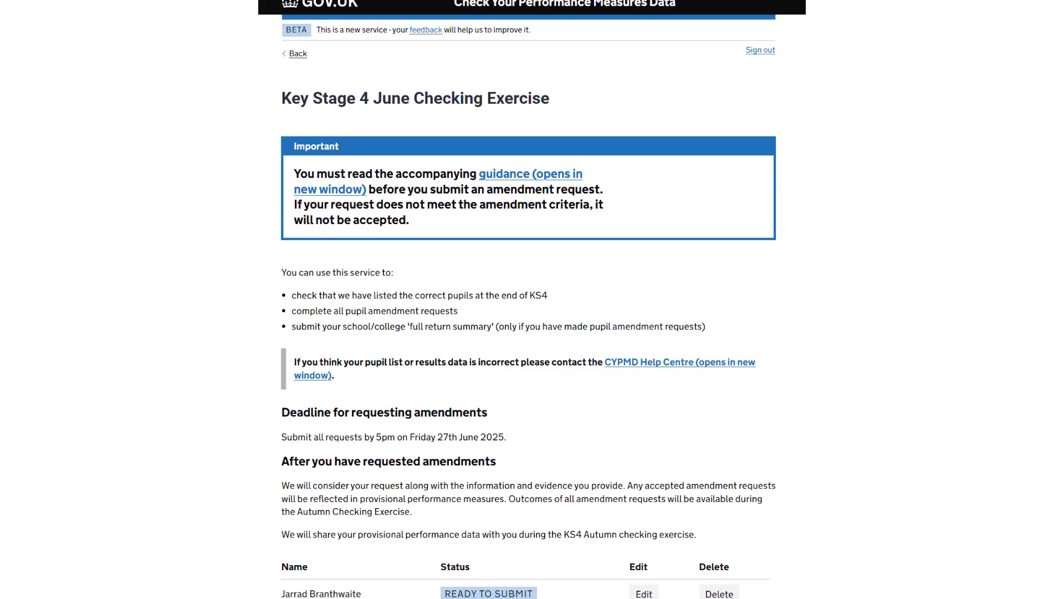
Raise another pupil request and choose Remove as its type.
scroll(532, 299, "down", 2)
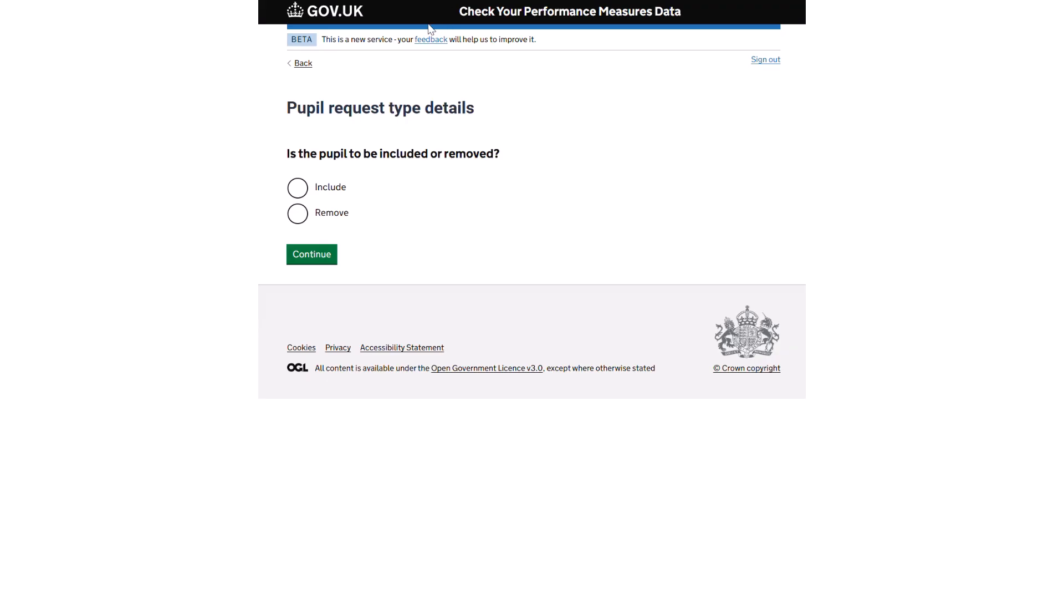
left_click(298, 213)
Search the pupil list for date of birth 01/08 and choose the matching pupil to remove.
left_click(312, 255)
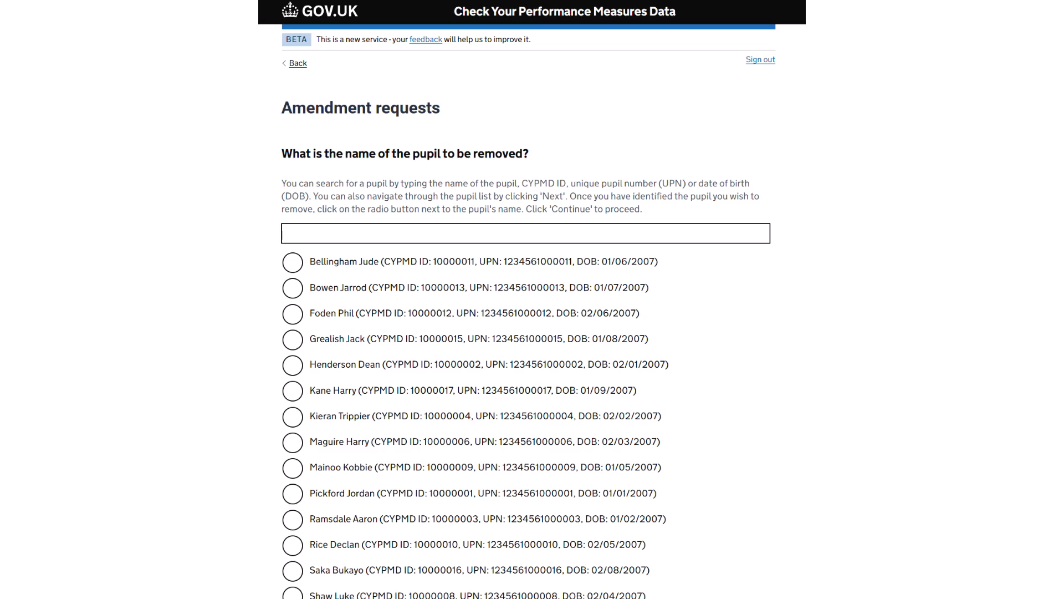
left_click(381, 232)
type("0")
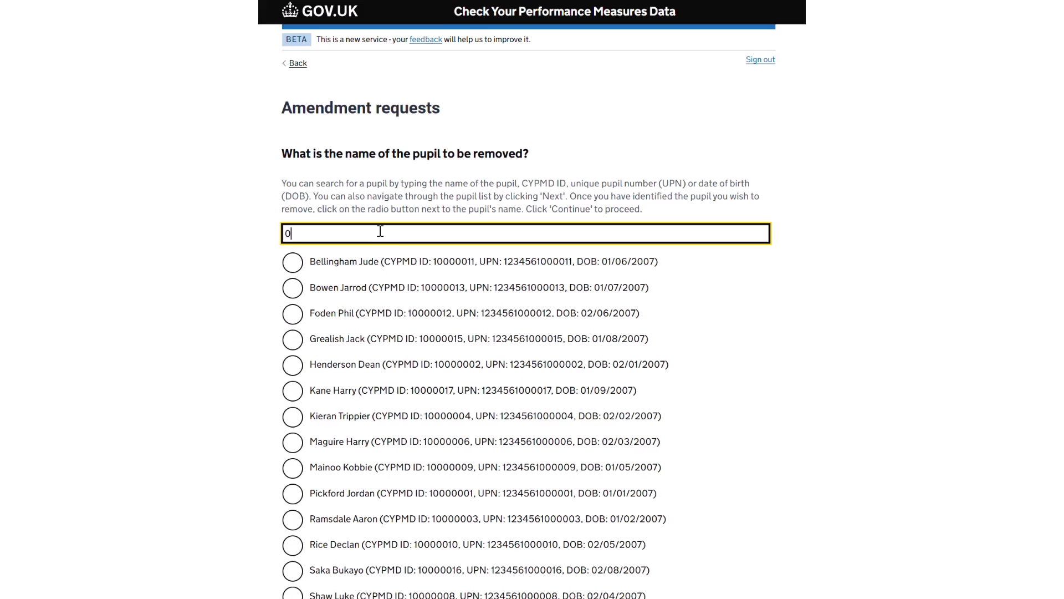
type("1/08")
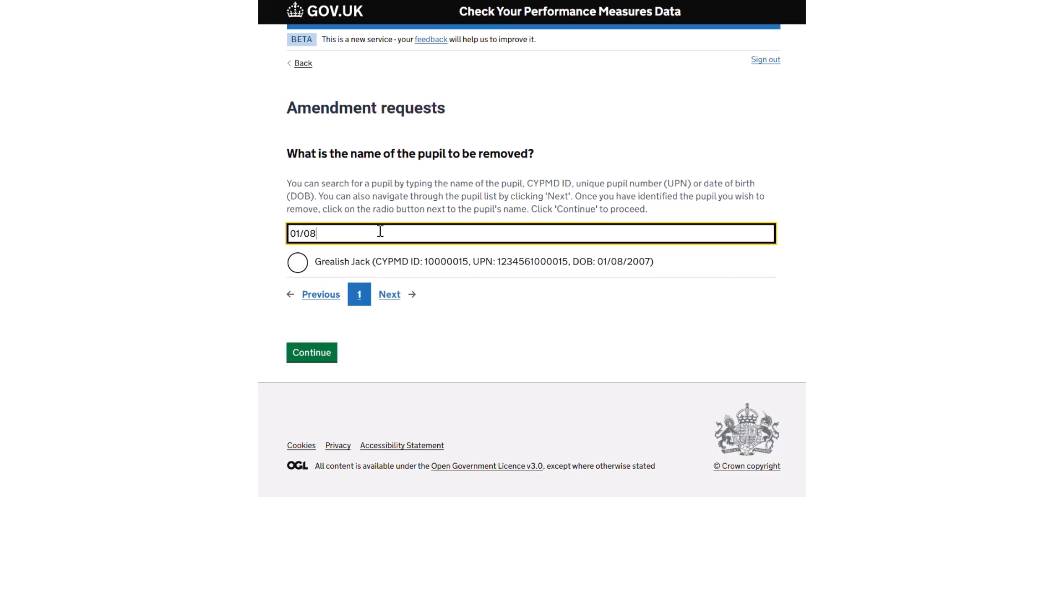
left_click(300, 264)
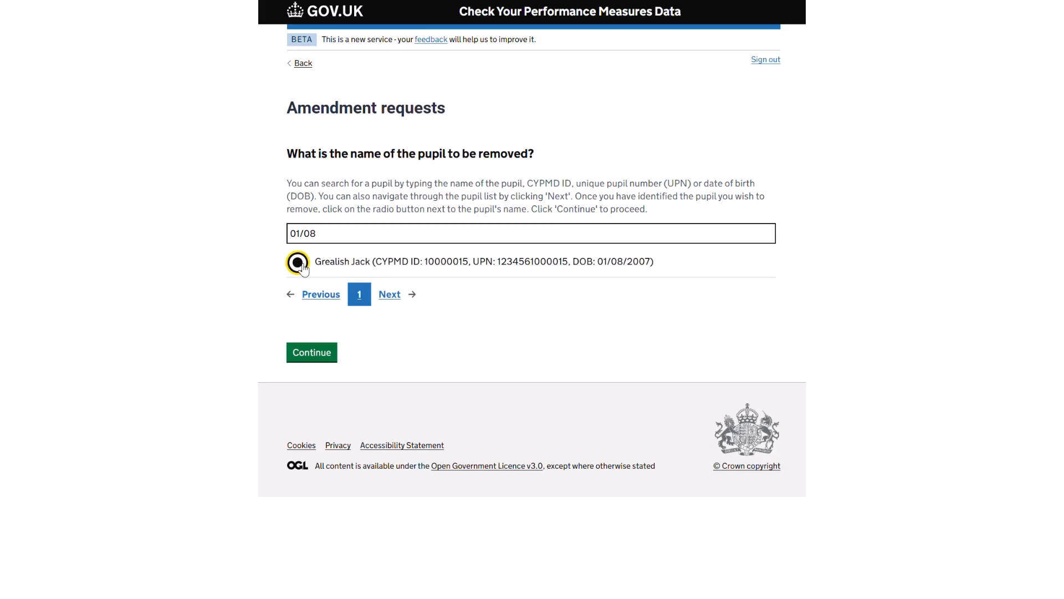
left_click(314, 361)
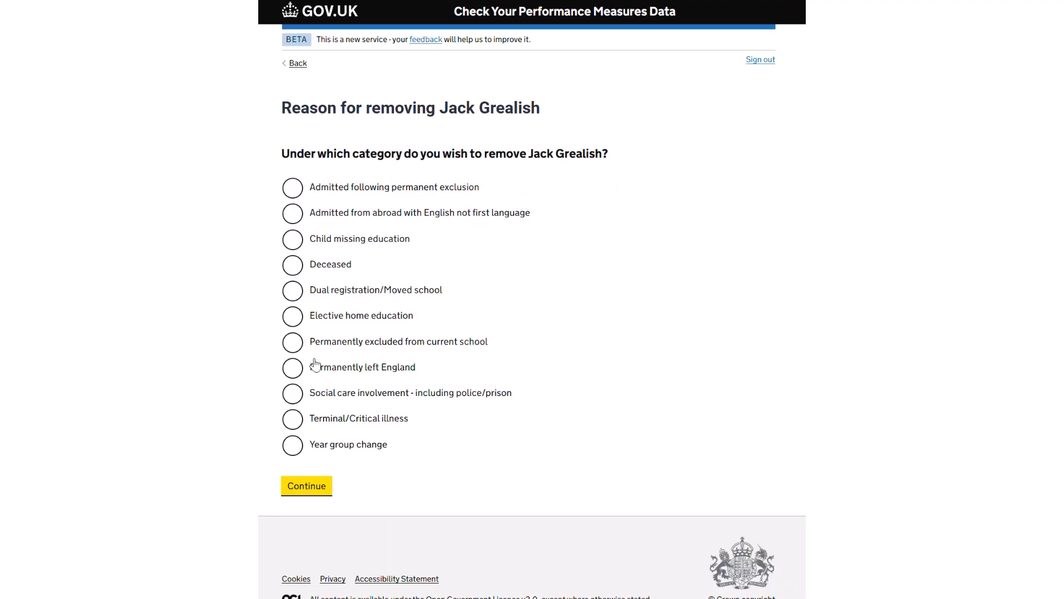
Choose Terminal/Critical illness and answer No, Yes, No, No to the first four questions.
left_click(293, 428)
left_click(311, 493)
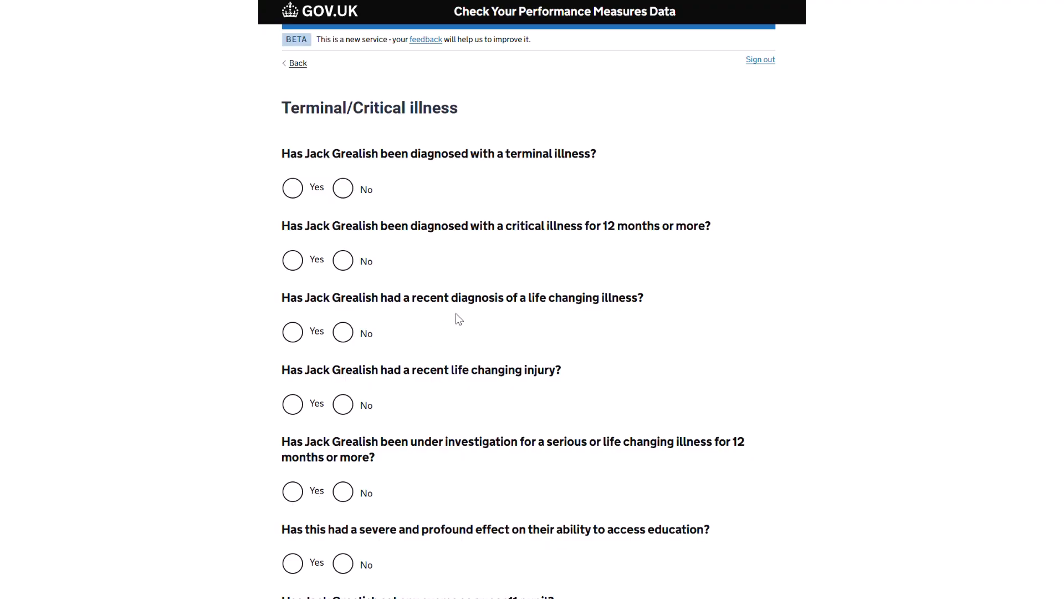
left_click(343, 190)
left_click(297, 269)
left_click(347, 336)
left_click(345, 408)
Answer Yes, Yes, No to the remaining illness questions and continue to evidence upload.
left_click(294, 493)
left_click(295, 566)
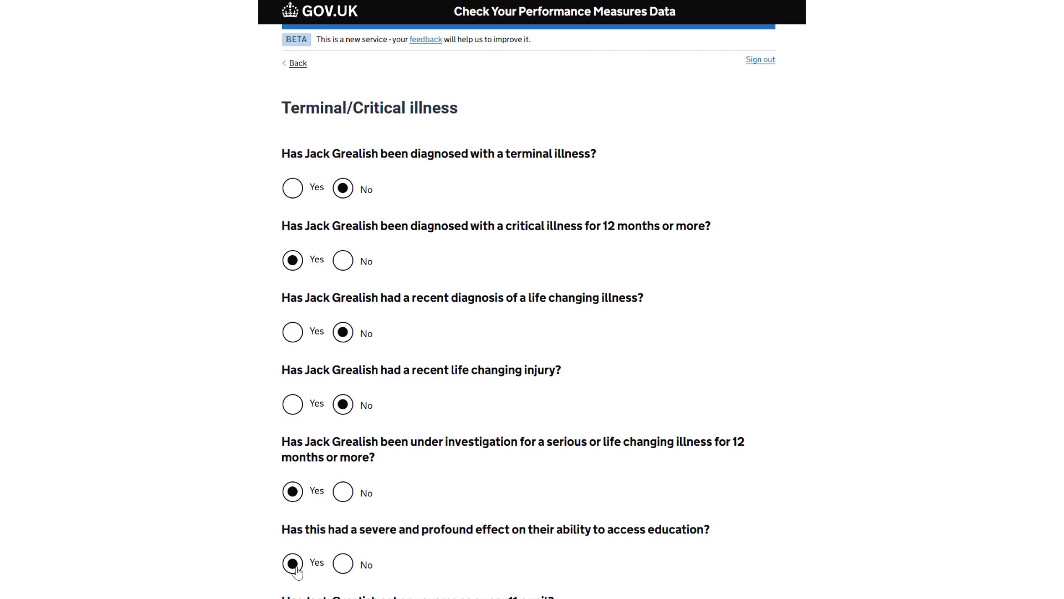
scroll(296, 571, "down", 3)
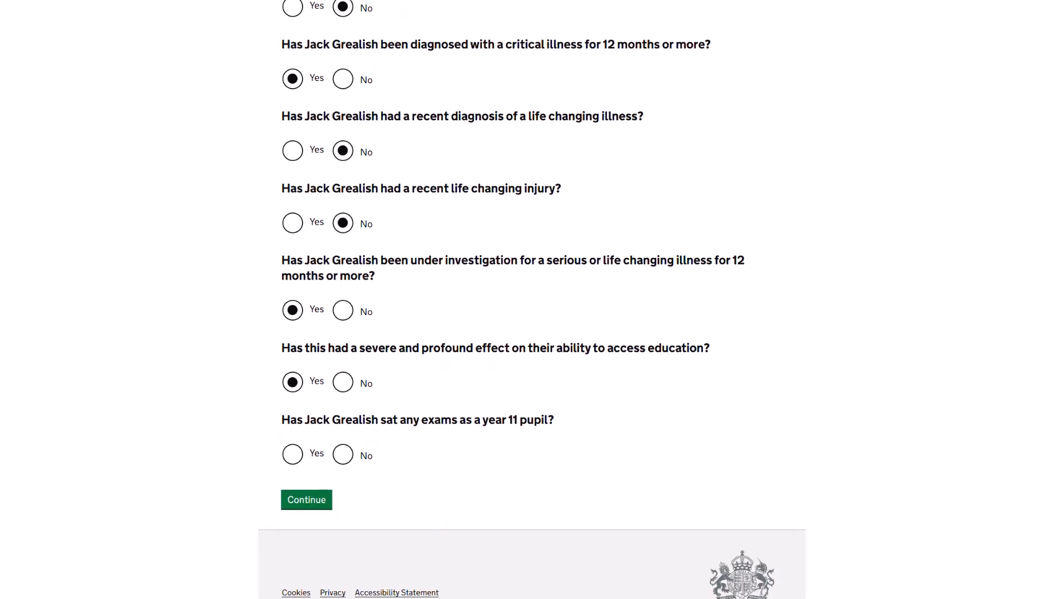
left_click(343, 454)
left_click(313, 501)
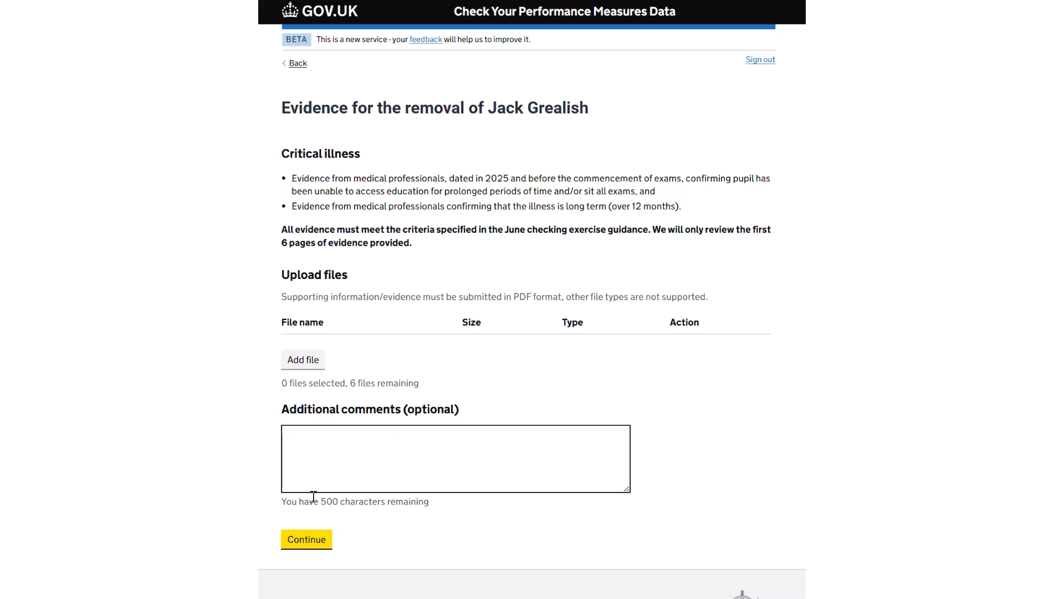
Upload CYPMD Evidence 2.pdf as evidence for Jack Grealish's removal and continue to the summary.
left_click(312, 360)
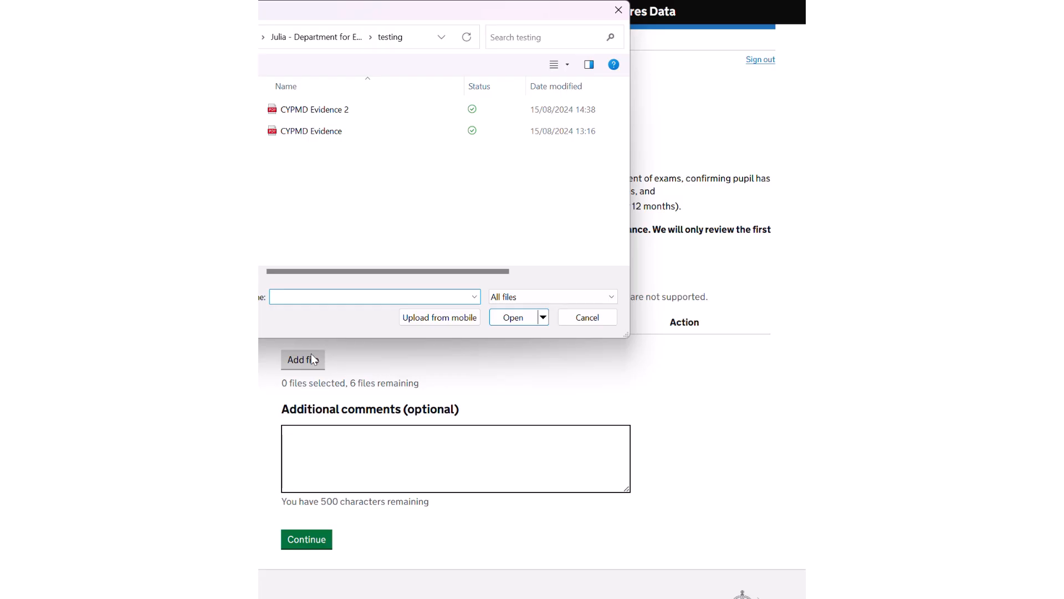
left_click(336, 111)
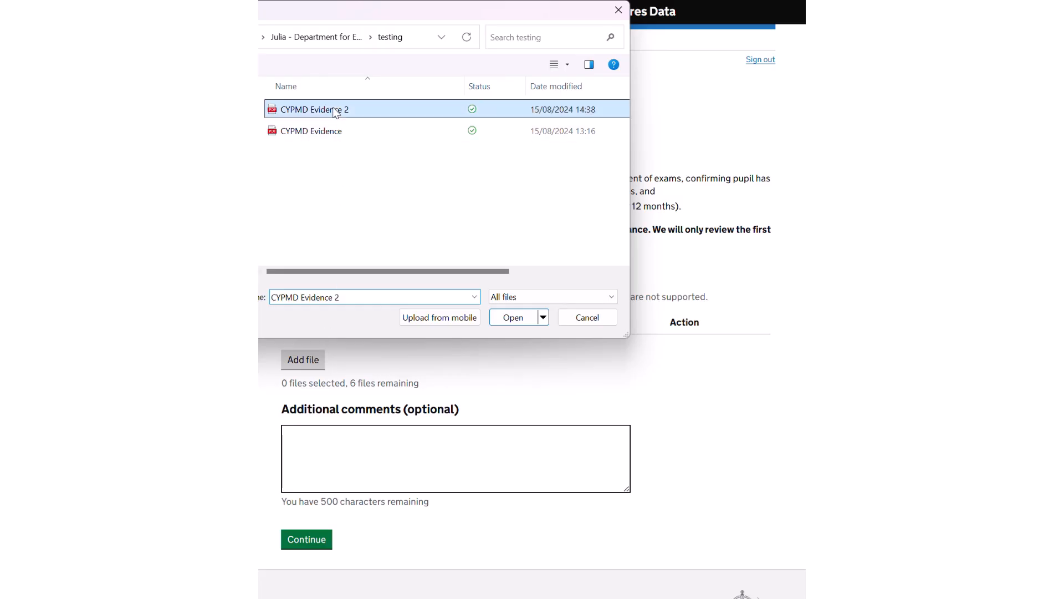
left_click(509, 317)
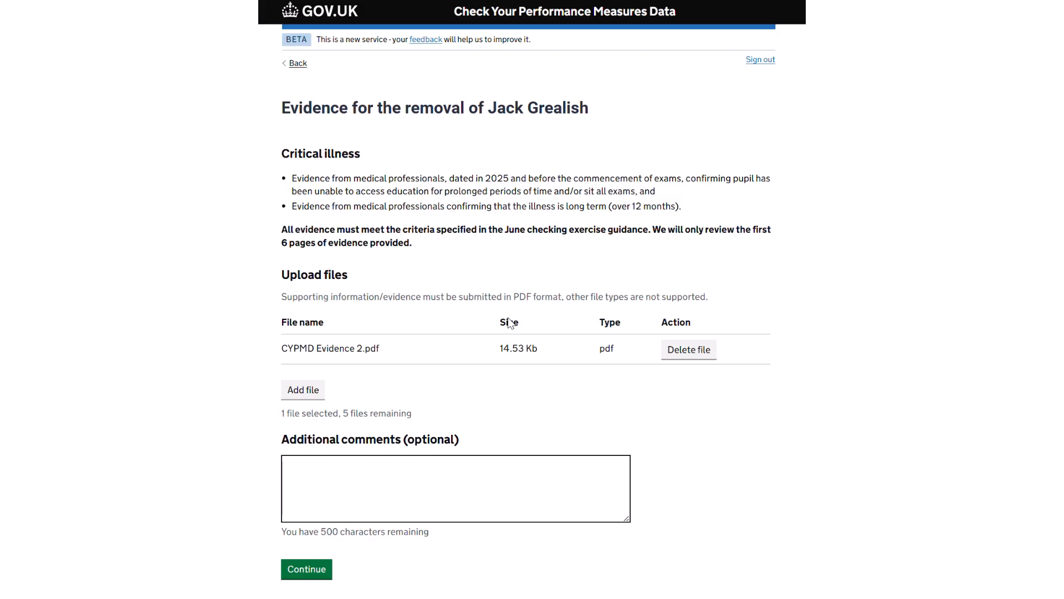
left_click(307, 569)
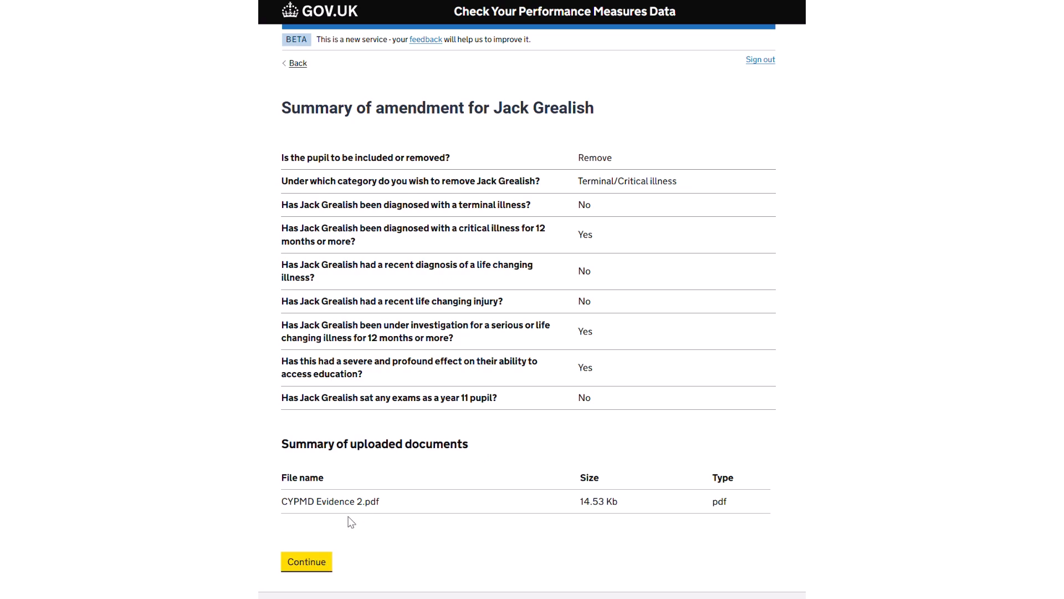
Save the Jack Grealish amendment and review the three Ready to submit requests in the pupil table.
left_click(311, 563)
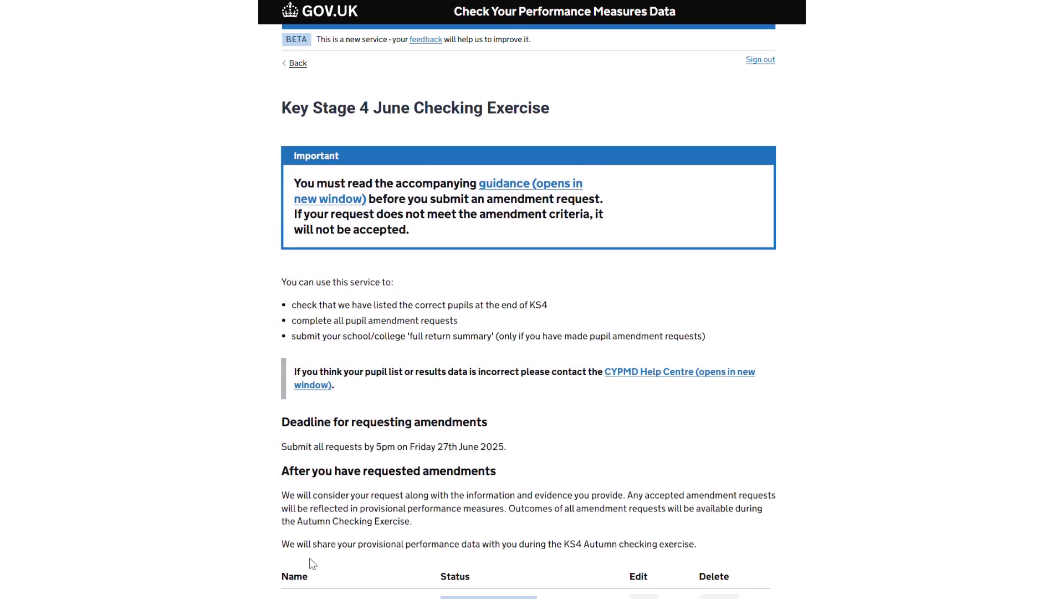
scroll(310, 562, "down", 4)
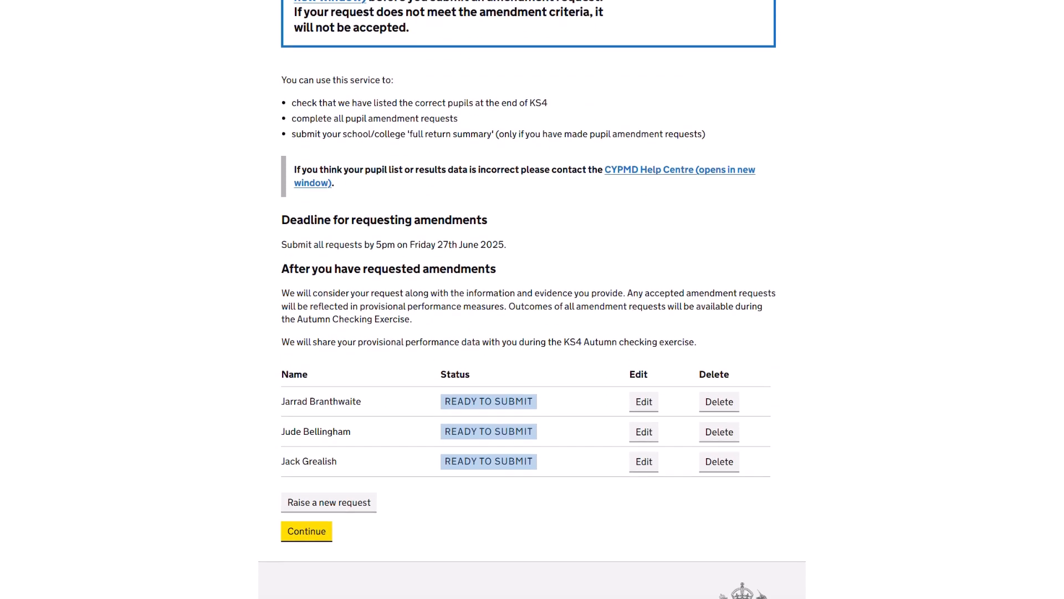